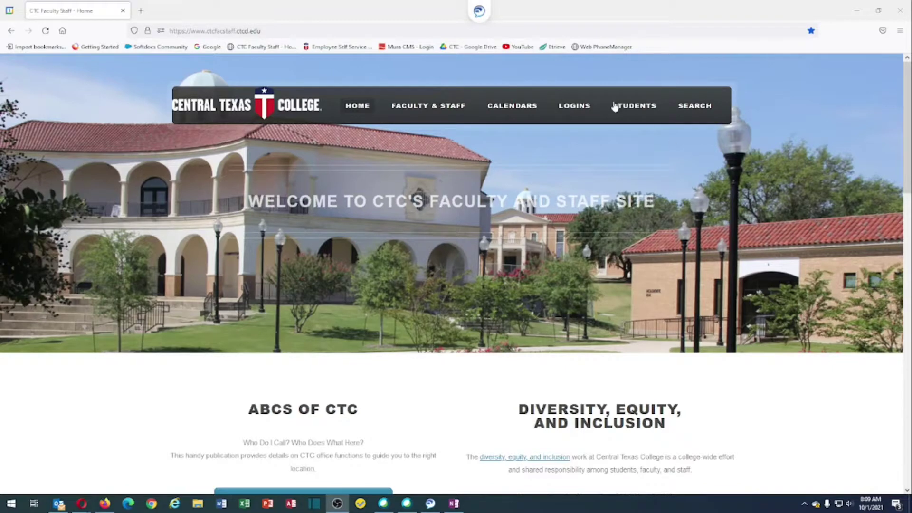
- Open the Eagle Self-Service sign-in page in a new tab from the site's LOGINS menu
mouse_move(577, 105)
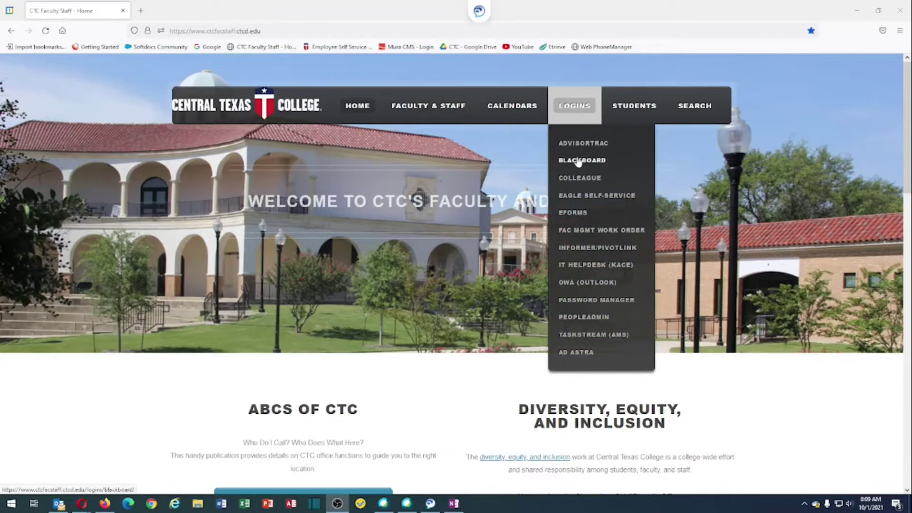
left_click(583, 200)
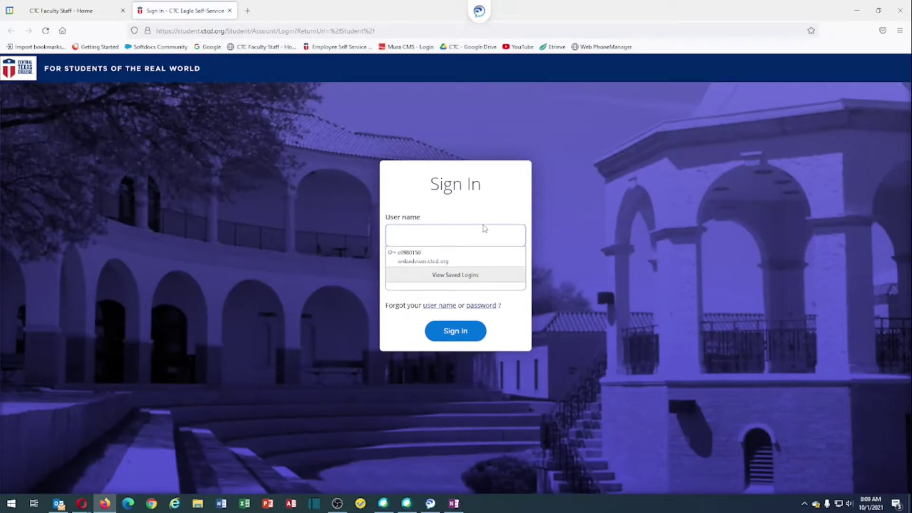
- Enter the employee's user name and account password, then submit the sign-in form
type("c")
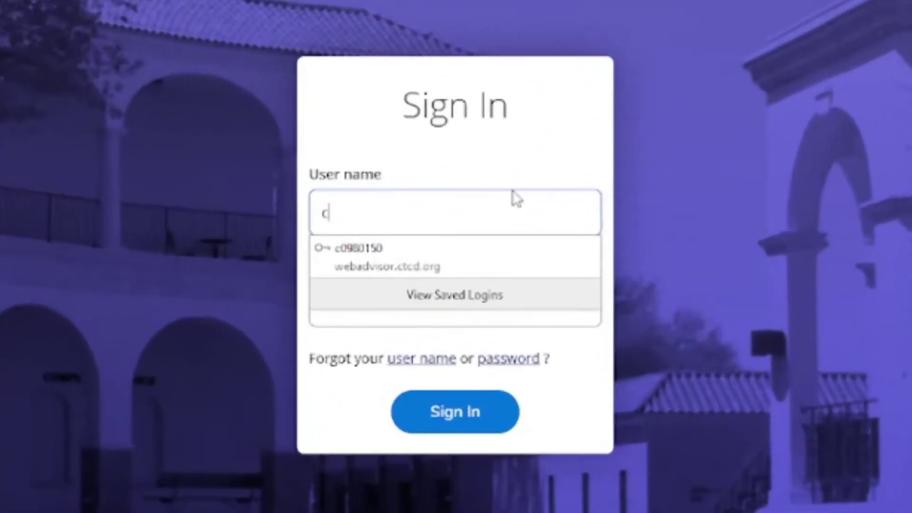
type("0980150")
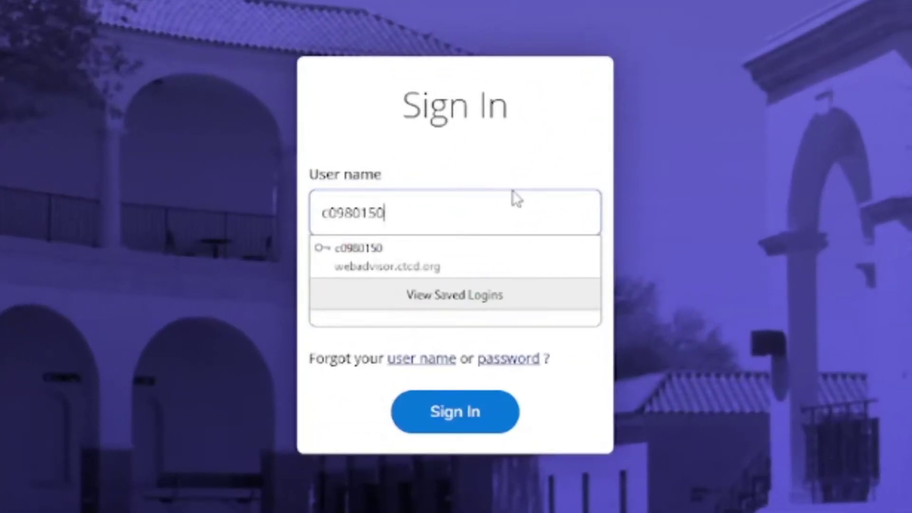
key("Tab")
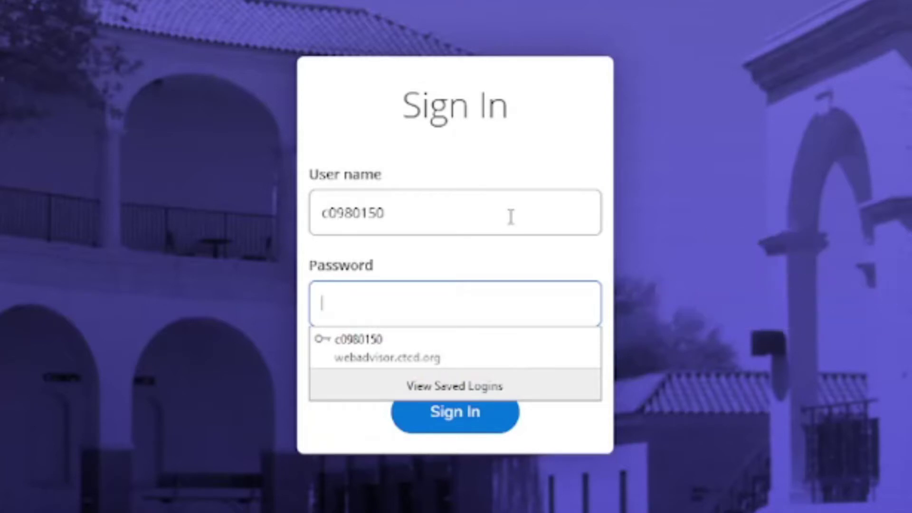
type("••••••")
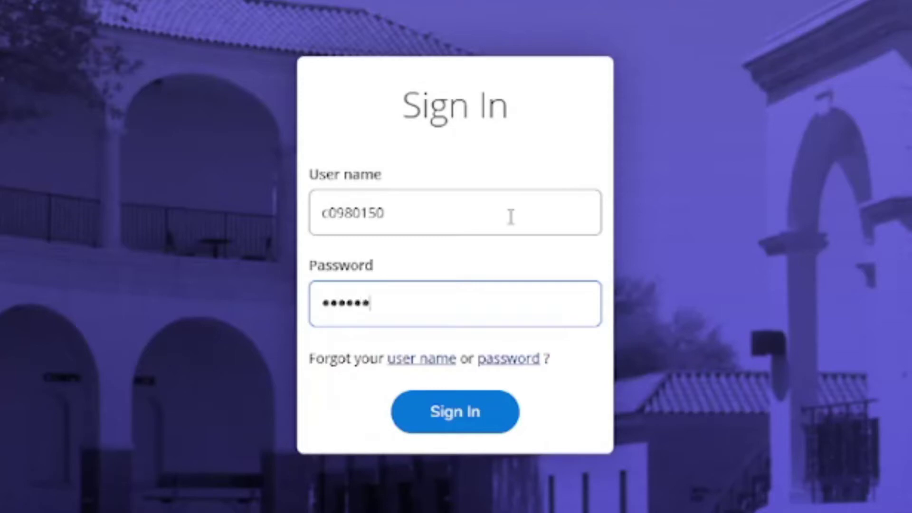
type("•")
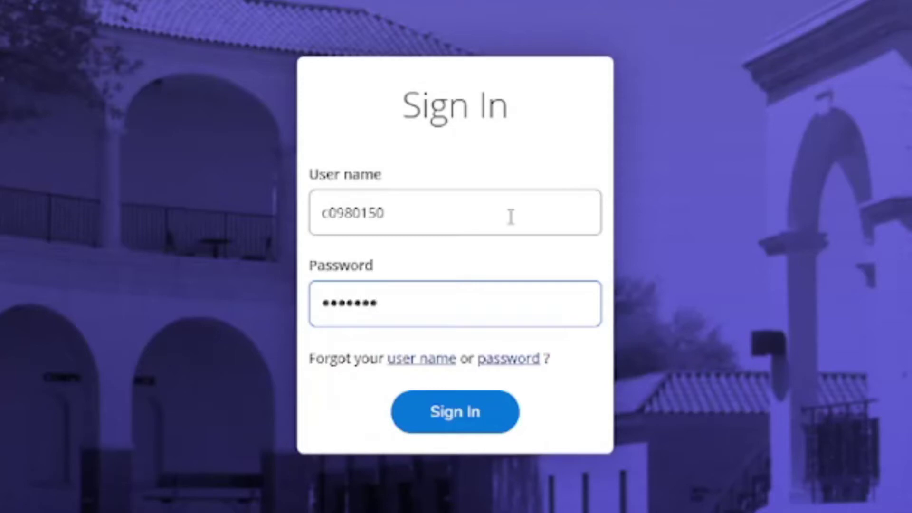
left_click(452, 430)
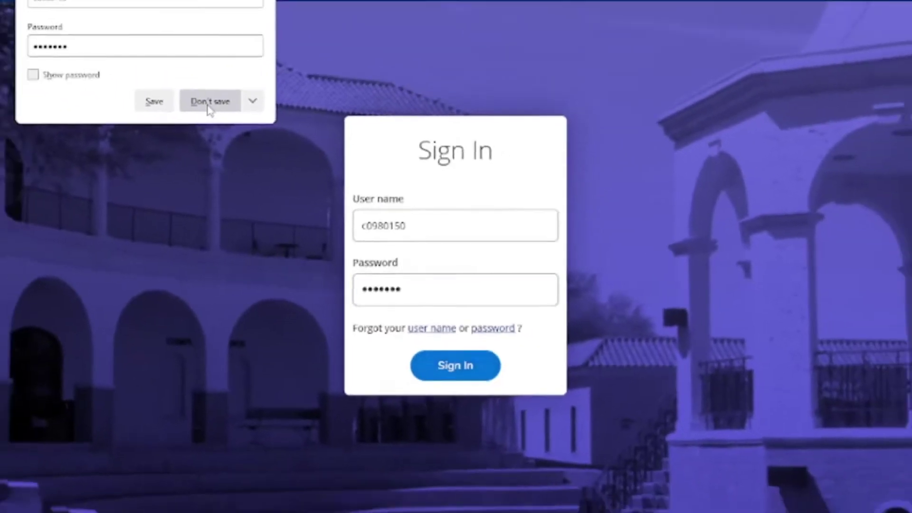
- Decline the browser's offer to save the password and go to the Employee overview
left_click(209, 101)
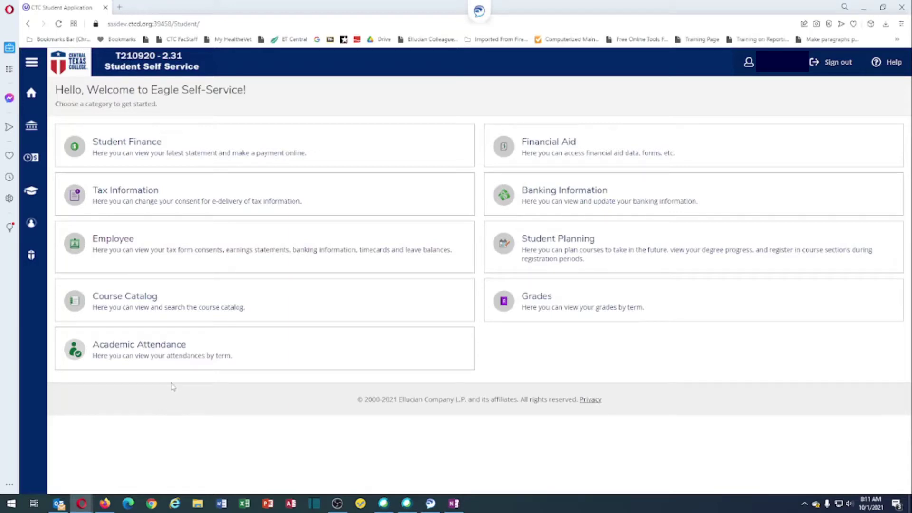
left_click(109, 245)
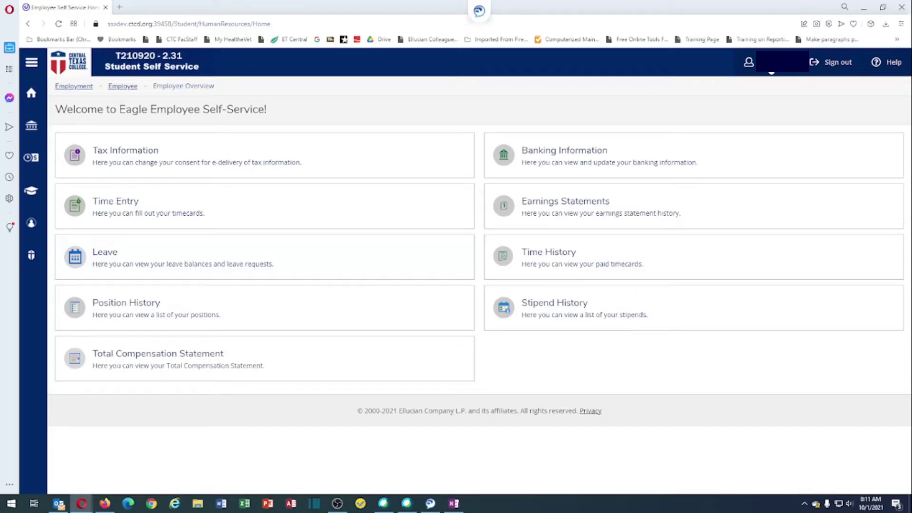
- Set Default Landing Page to Employee Overview in Account Preferences and save
left_click(749, 62)
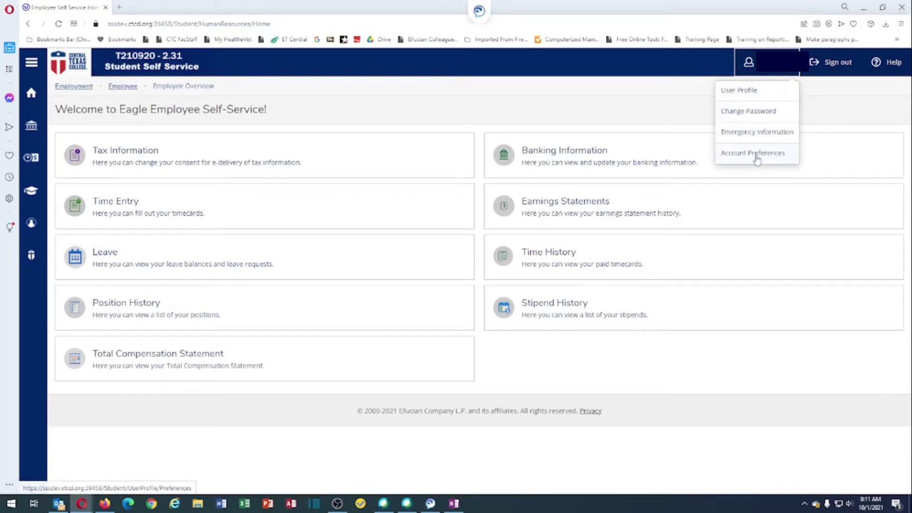
left_click(757, 152)
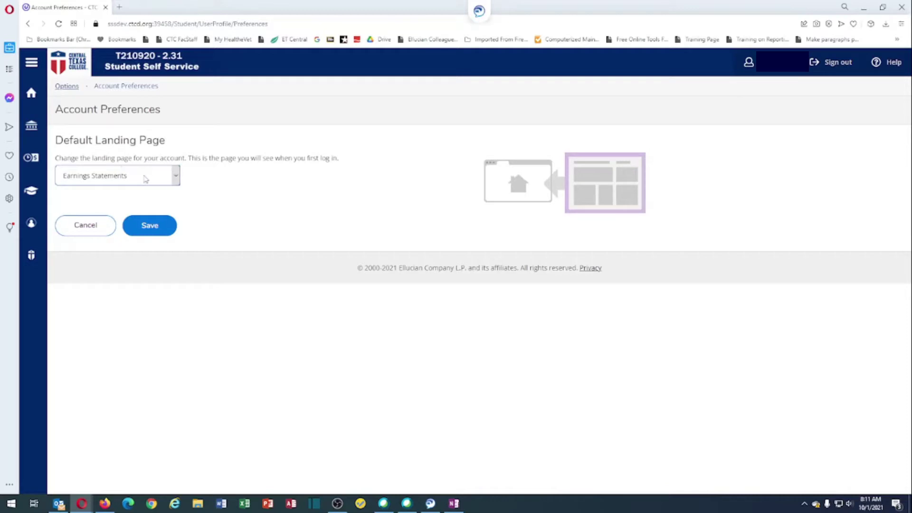
left_click(175, 178)
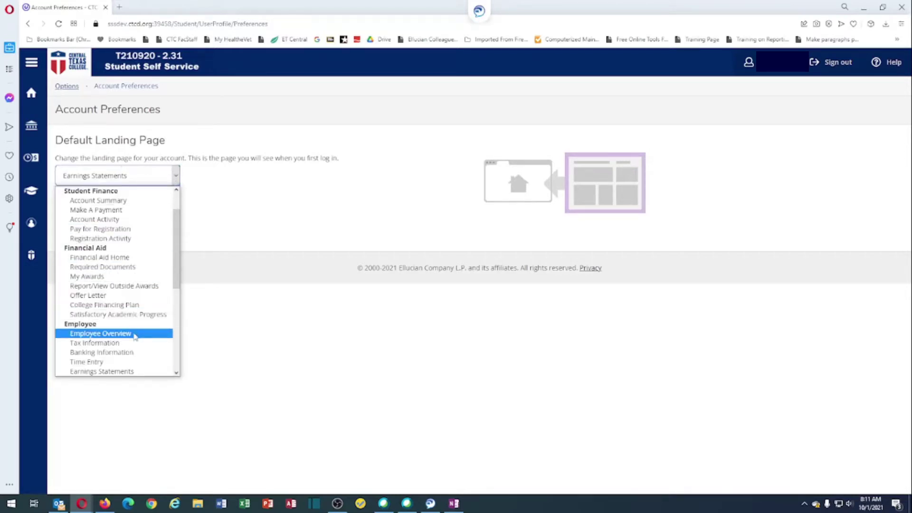
left_click(136, 335)
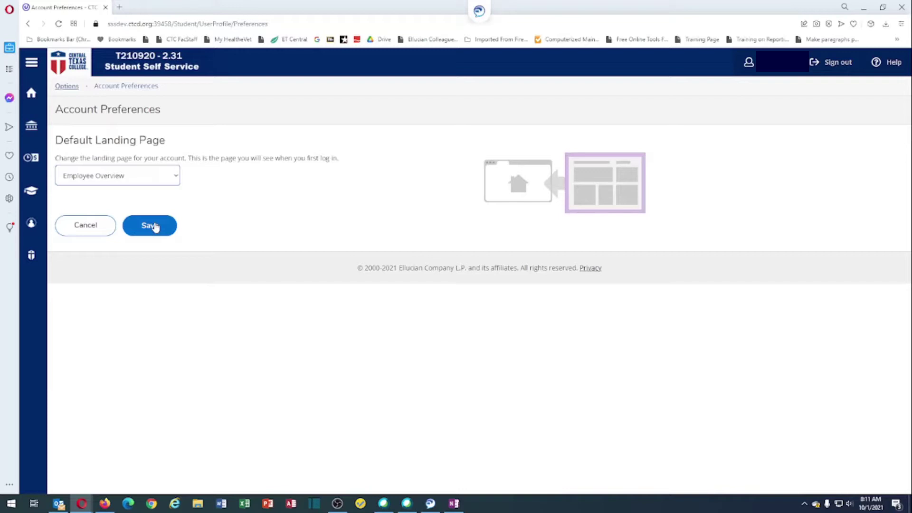
left_click(151, 225)
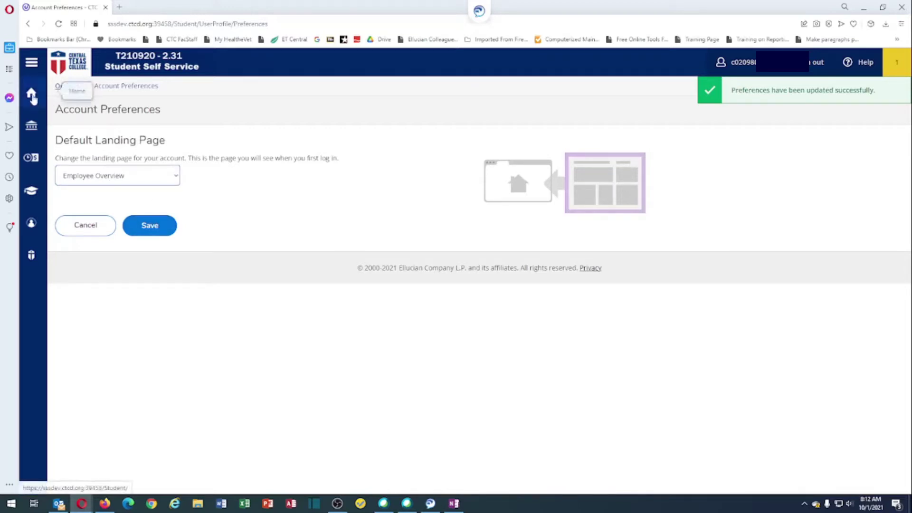
- Return to the self-service home page and reopen the Employee section
left_click(31, 95)
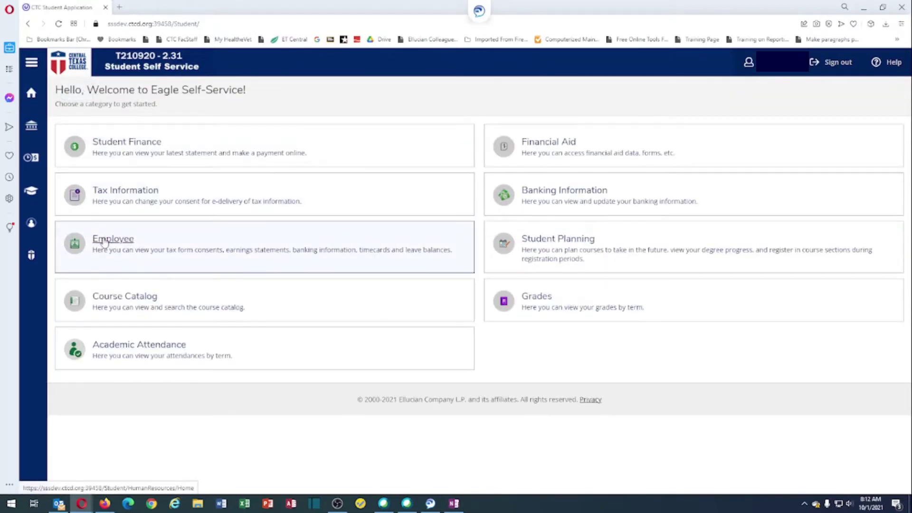
left_click(105, 241)
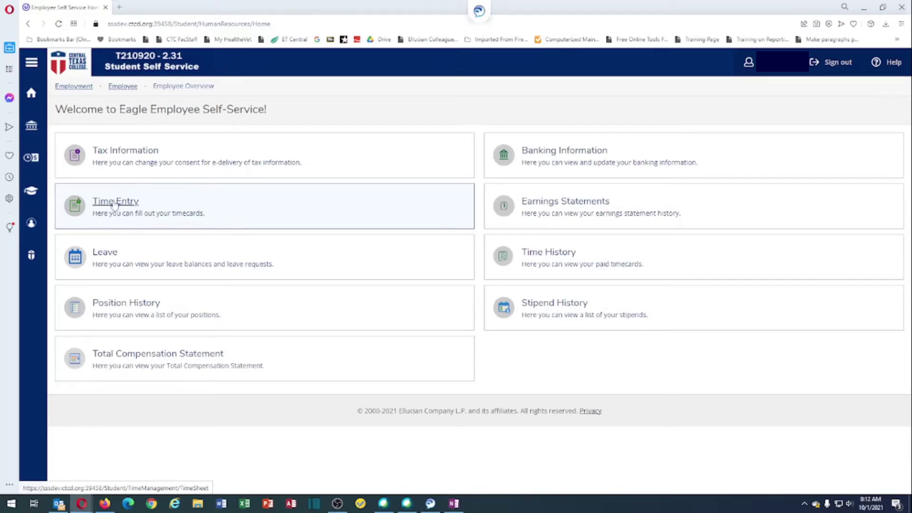
- Open Time Entry to list the September 2021 Texas Hourly timesheets
left_click(114, 202)
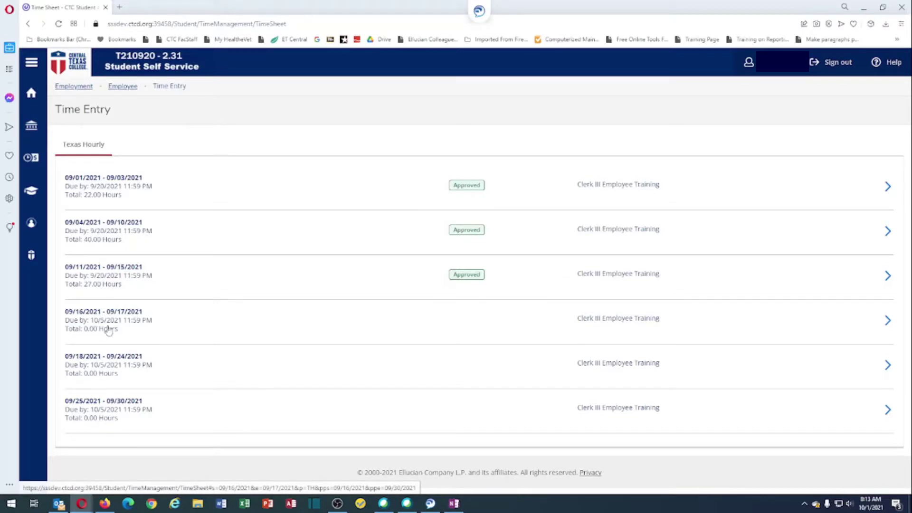
- Open the 09/16/2021 – 09/17/2021 week of the 09/16–09/30 pay period timesheet
left_click(86, 315)
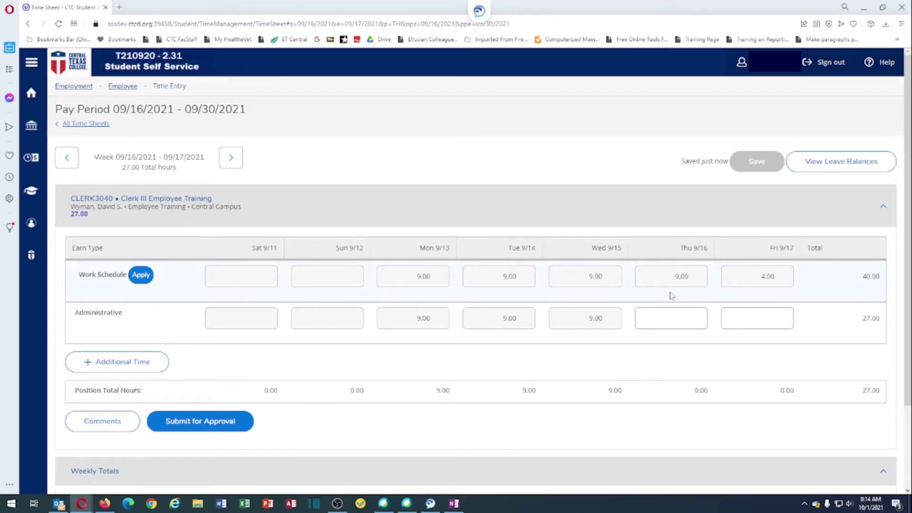
- Fill Thursday 9/16 (9.00) and Friday 9/17 (4.00) Administrative hours from the work schedule
left_click(678, 318)
left_click(768, 318)
left_click(685, 320)
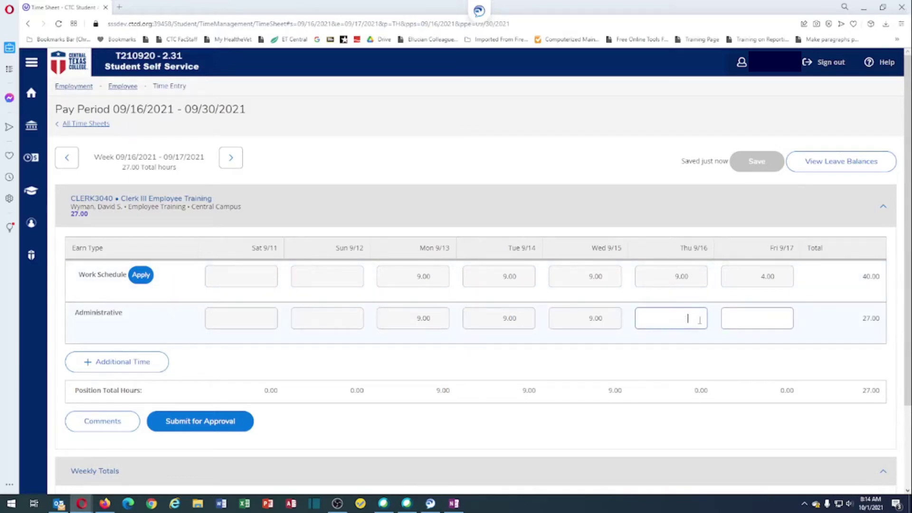
left_click(748, 322)
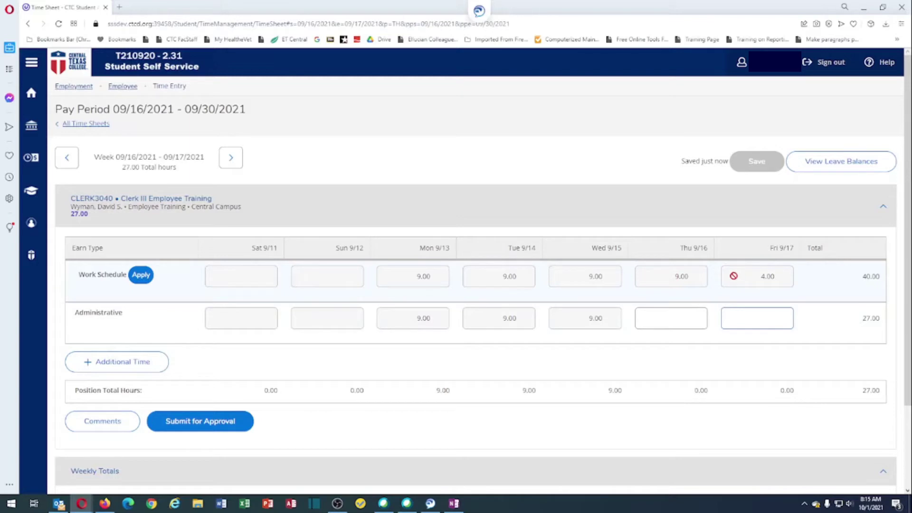
left_click(145, 277)
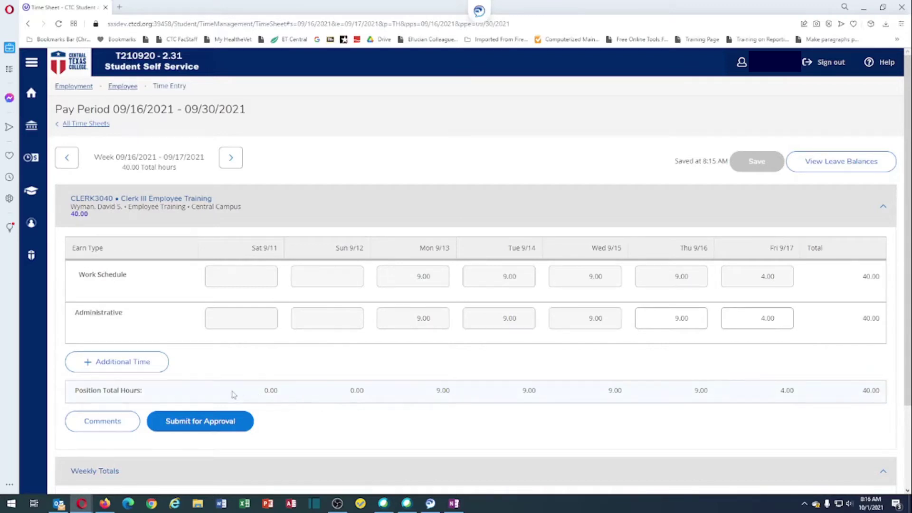
left_click(202, 422)
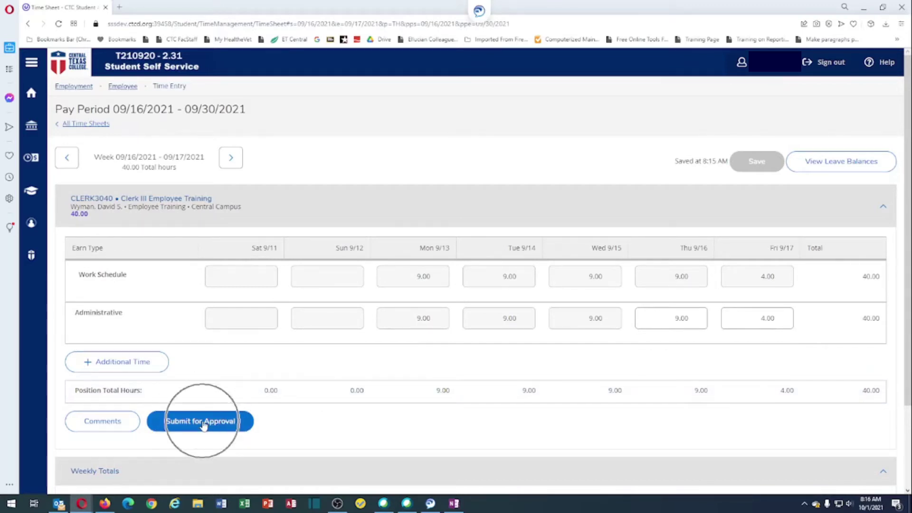
left_click(203, 423)
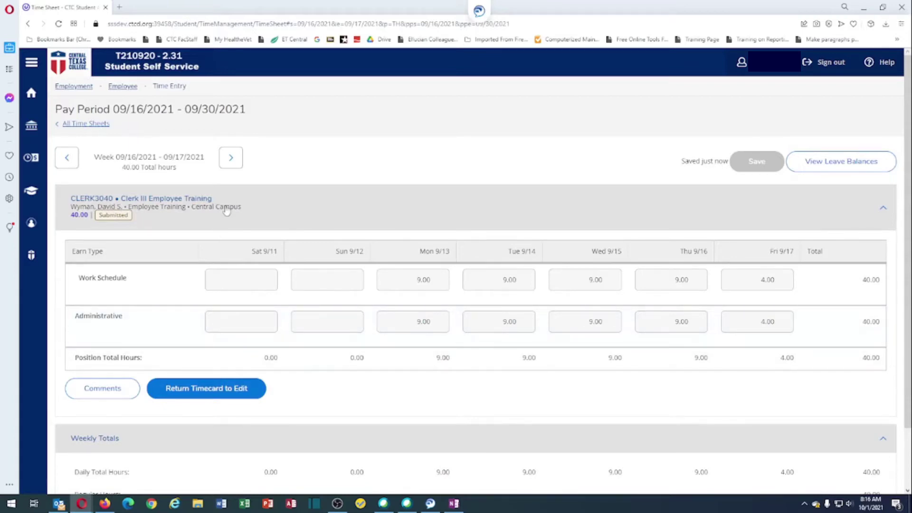
left_click(232, 162)
left_click(232, 162)
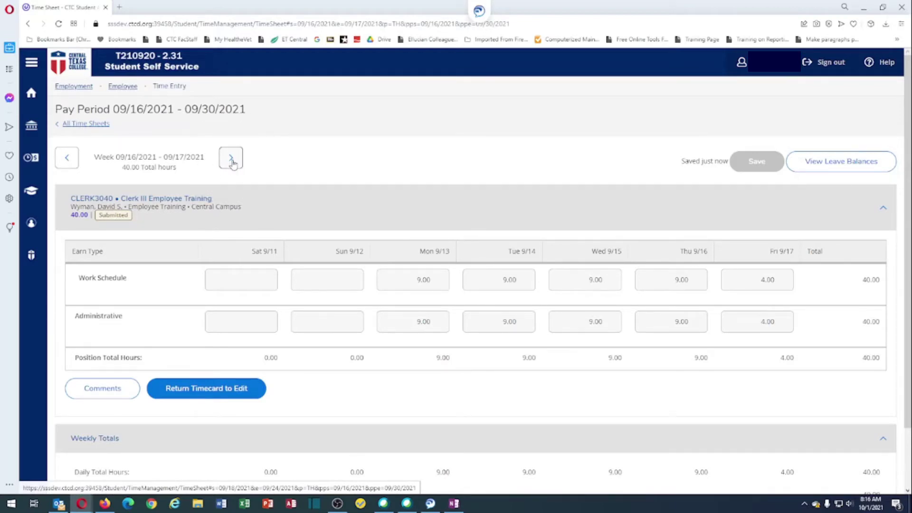
- Move to the 09/18–09/24 week and apply the work schedule for 40.00 Administrative hours
left_click(233, 162)
left_click(233, 162)
left_click(233, 162)
left_click(232, 159)
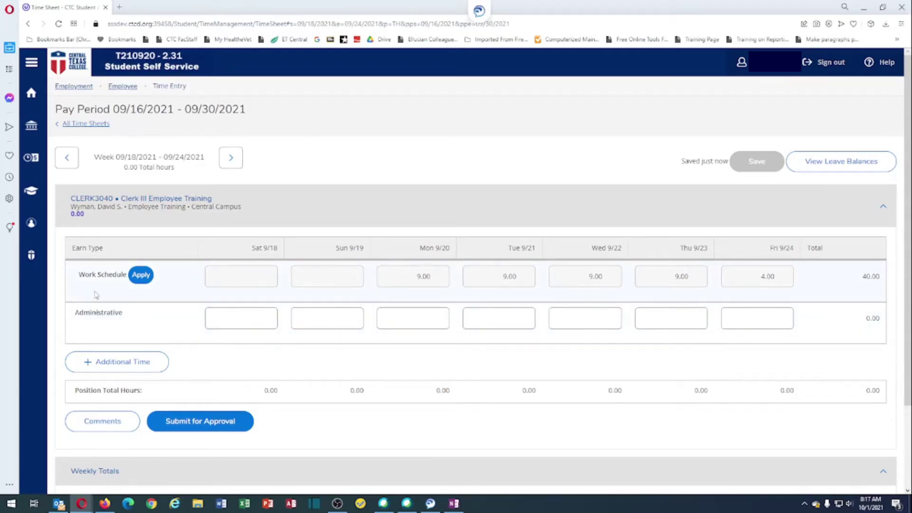
left_click(141, 276)
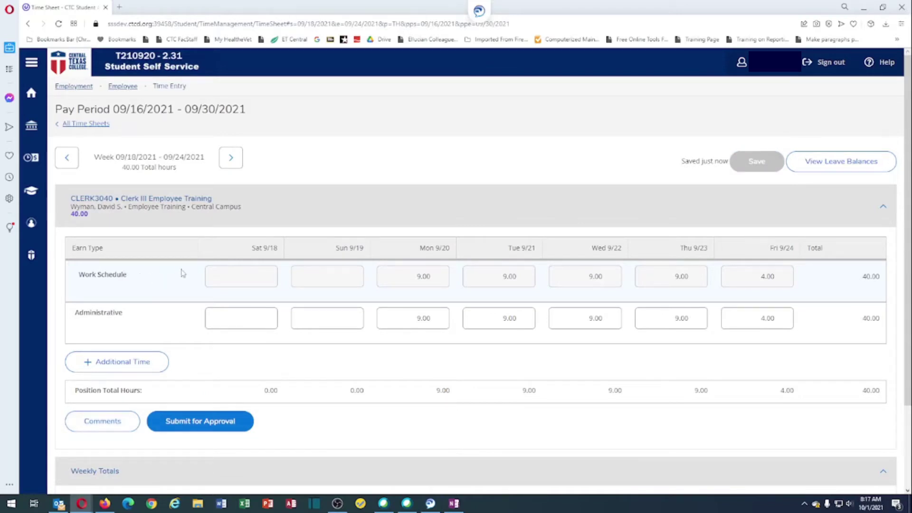
left_click(415, 321)
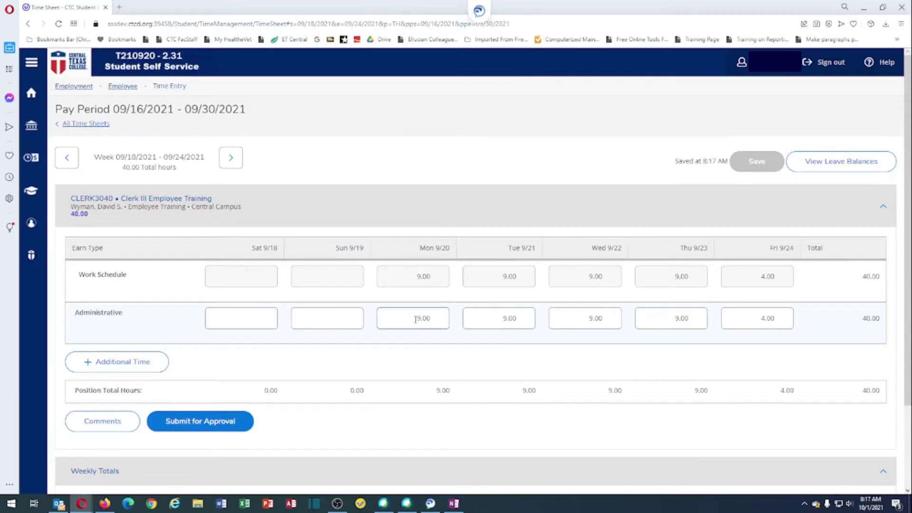
- Change Monday 9/20 Administrative hours from 9.00 to 5 and add another earn-type row
left_click_drag(417, 317, 437, 317)
type("9")
left_click(99, 364)
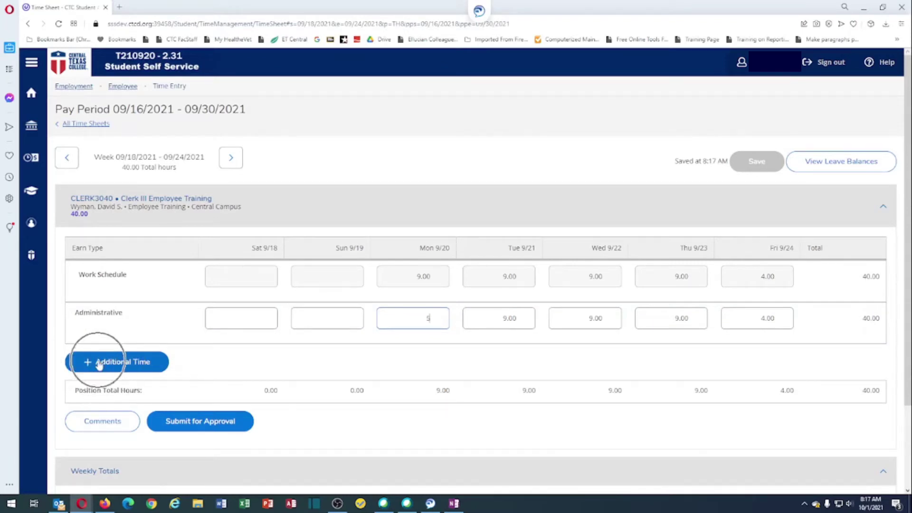
- Add a Sick earn-type row and enter 4 hours for Monday 9/20
left_click(98, 364)
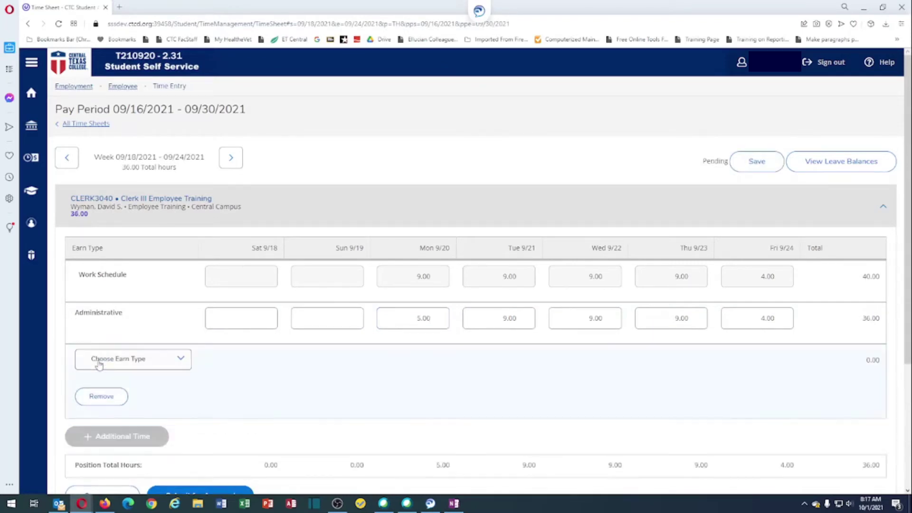
left_click(132, 365)
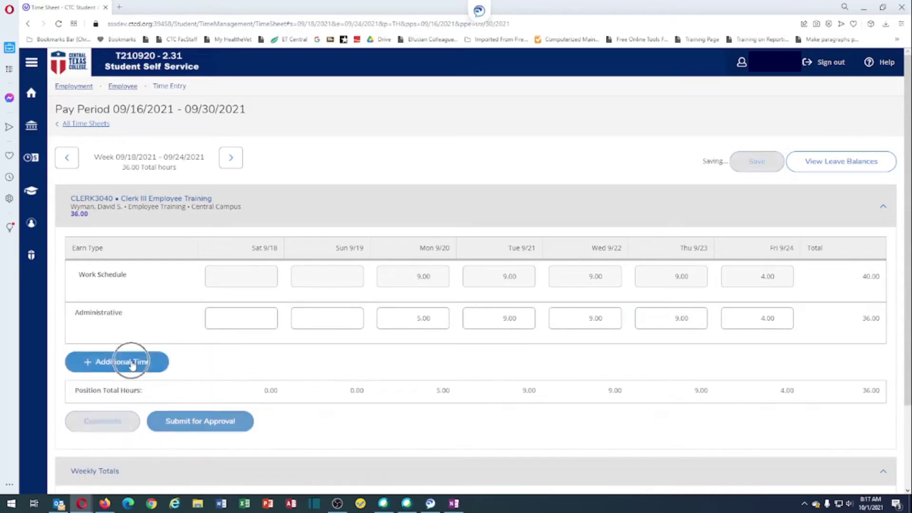
left_click(133, 364)
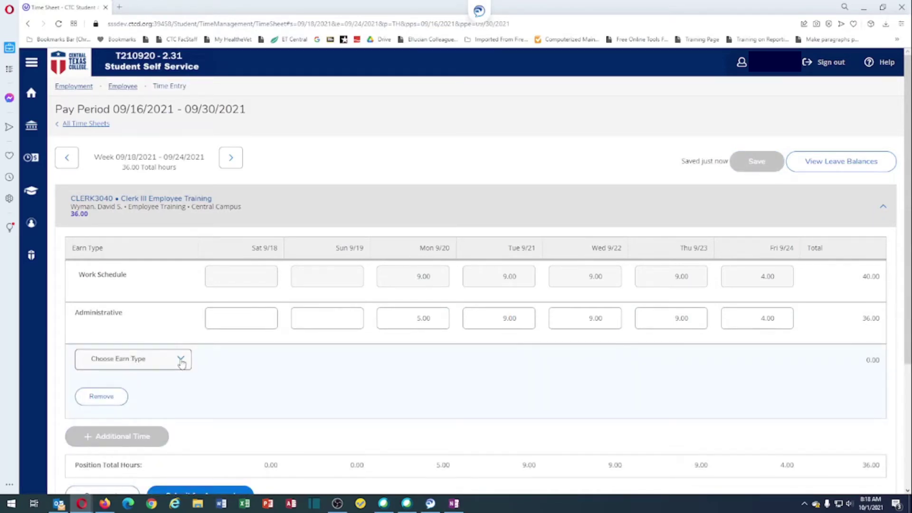
left_click(181, 363)
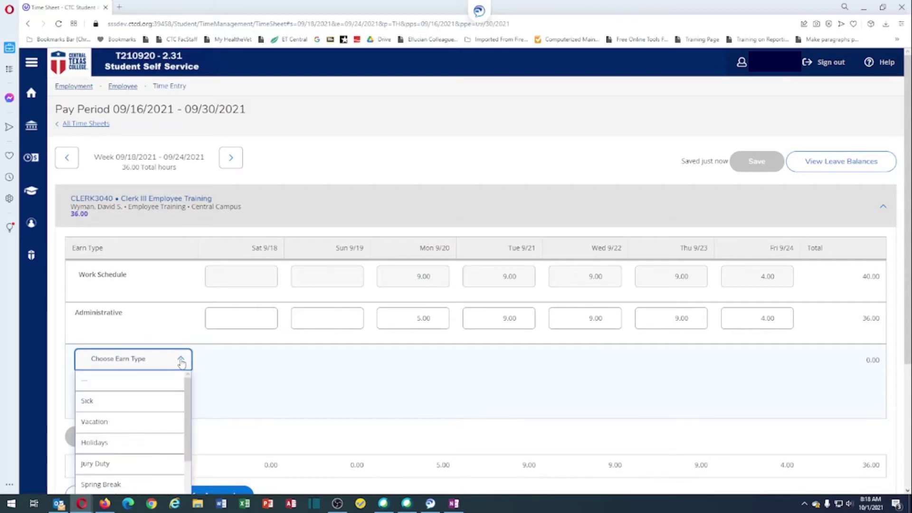
left_click(93, 406)
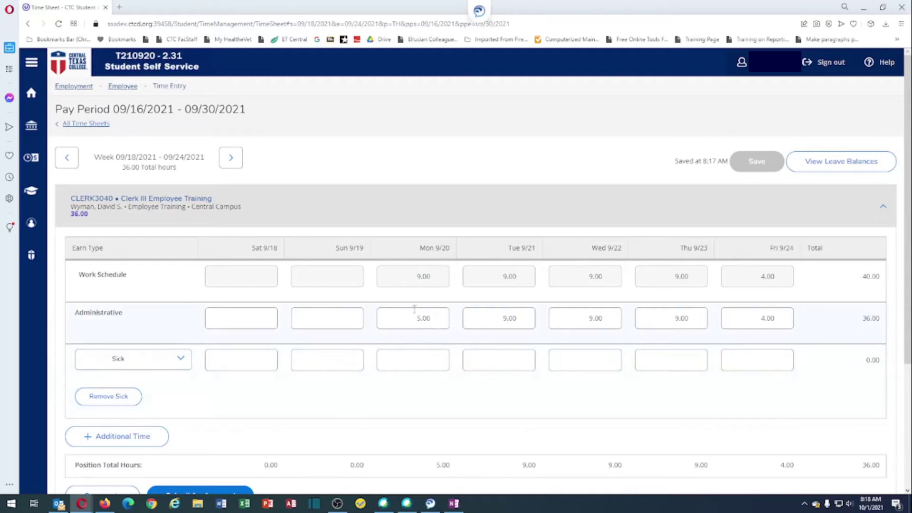
left_click(416, 361)
type("4")
left_click(757, 318)
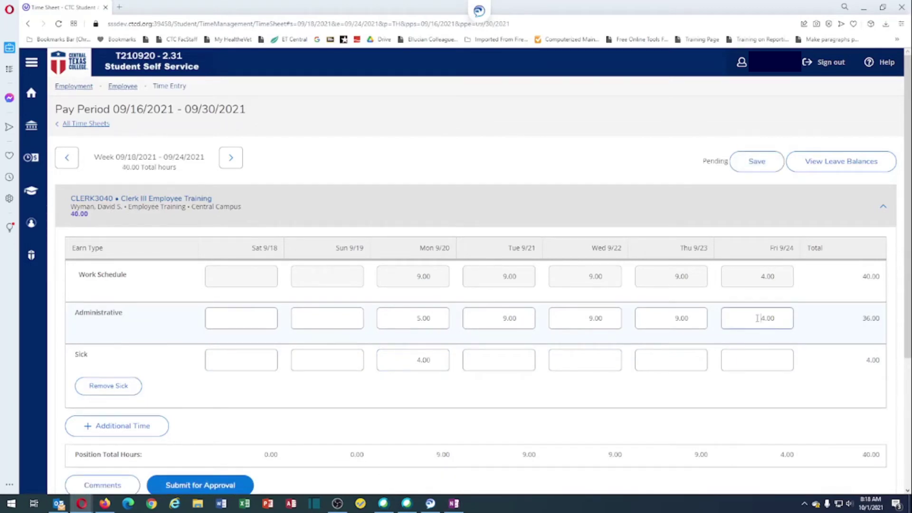
- Clear Friday 9/24's Administrative hours and add a Vacation row with 4 hours on Friday 9/24
double_click(757, 318)
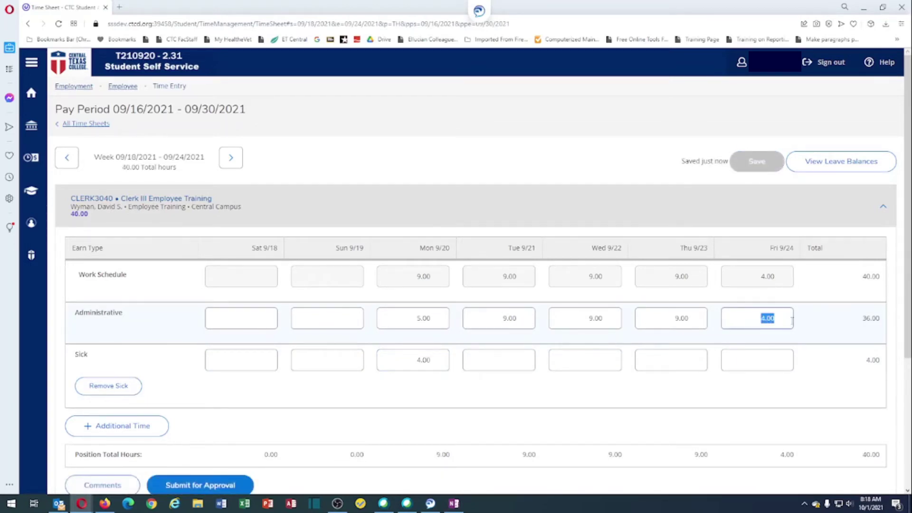
key("BackSpace")
left_click(109, 430)
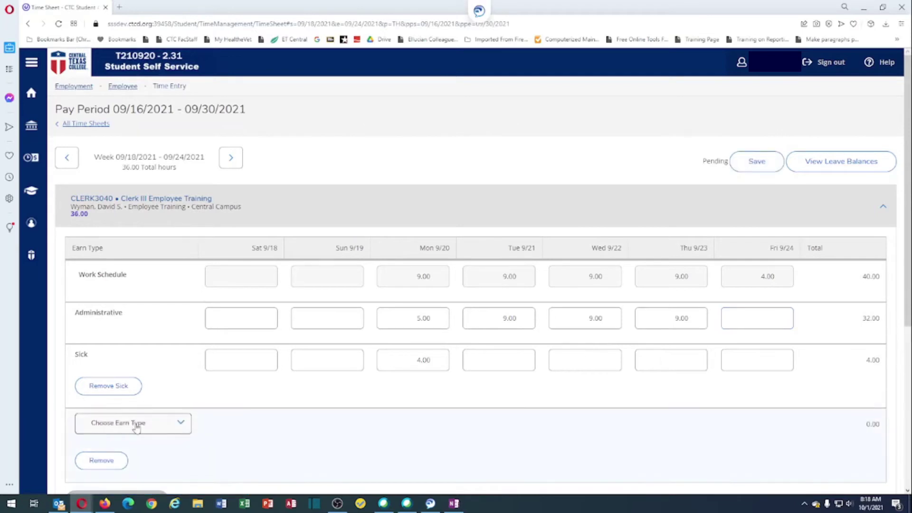
left_click(137, 427)
left_click(138, 428)
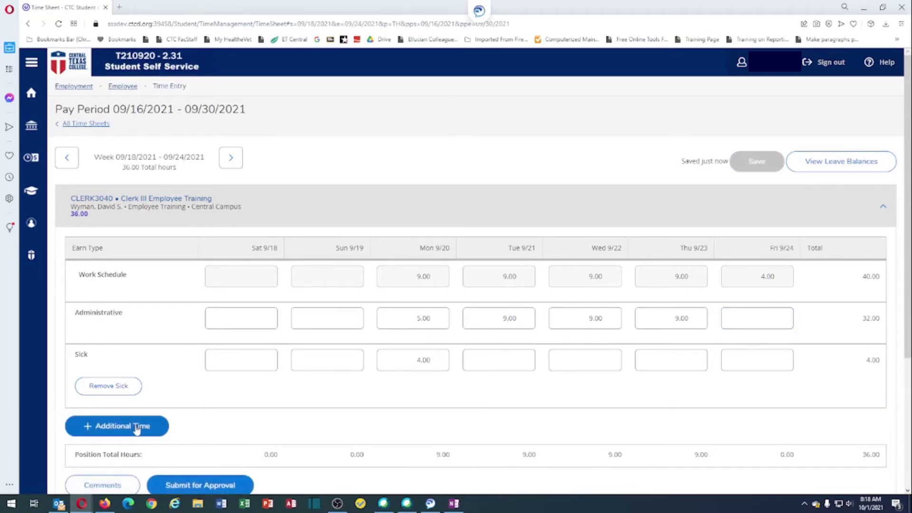
left_click(142, 430)
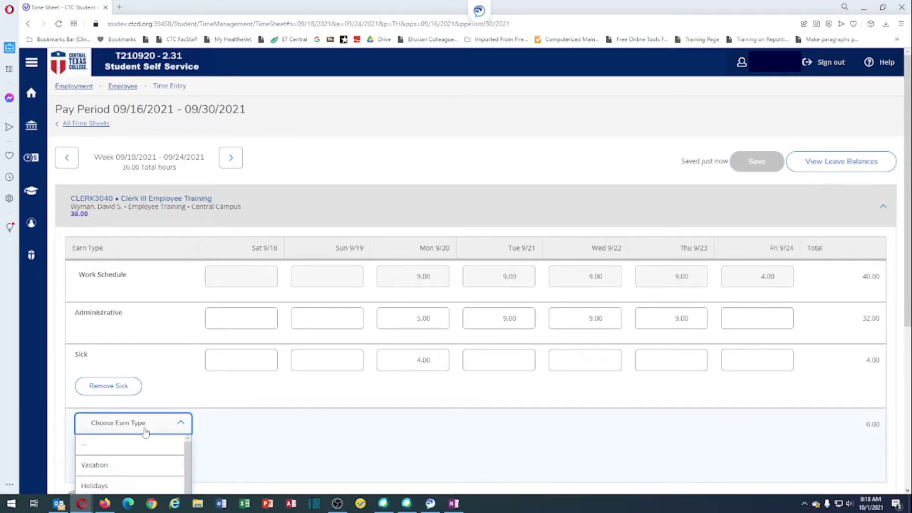
left_click(133, 471)
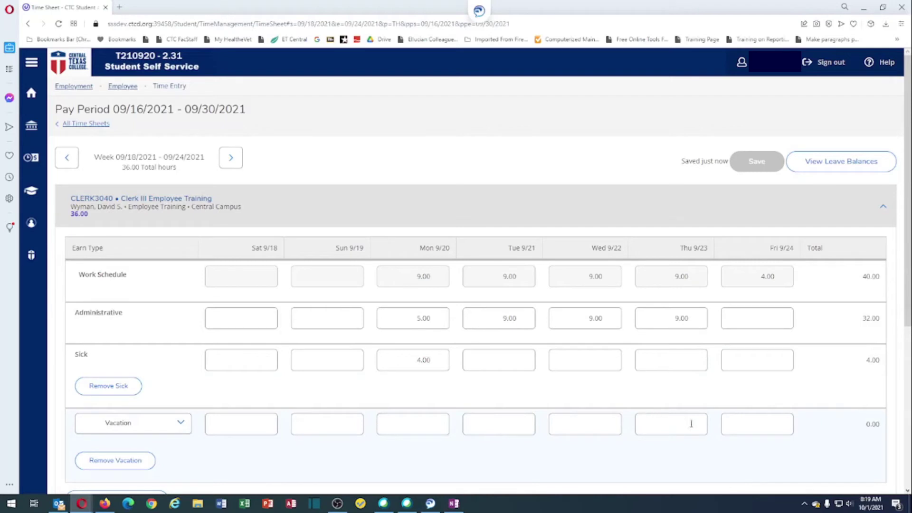
left_click(751, 424)
type("4")
key("Tab")
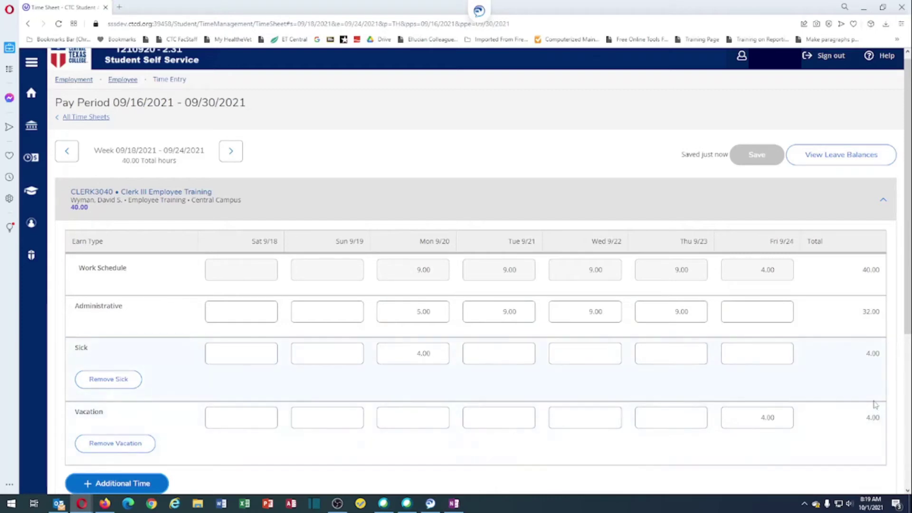
scroll(853, 388, "down", 2)
scroll(854, 388, "down", 3)
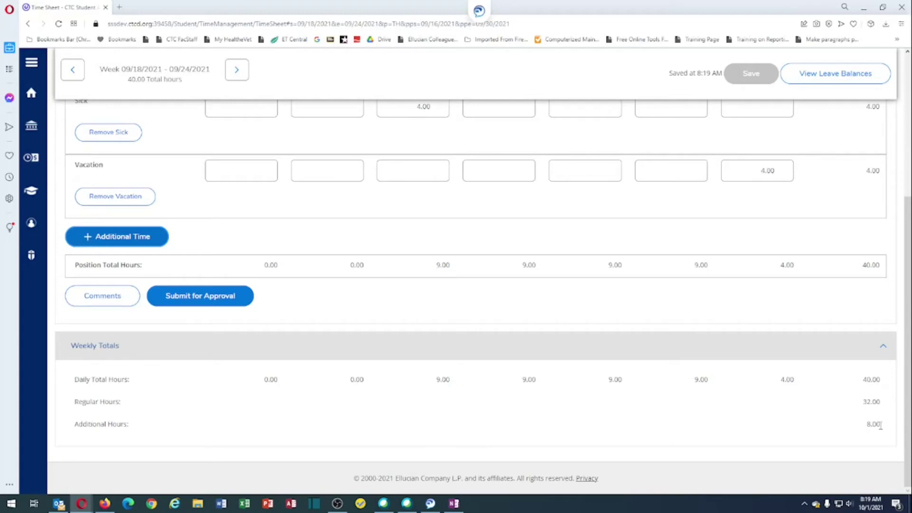
scroll(878, 425, "up", 5)
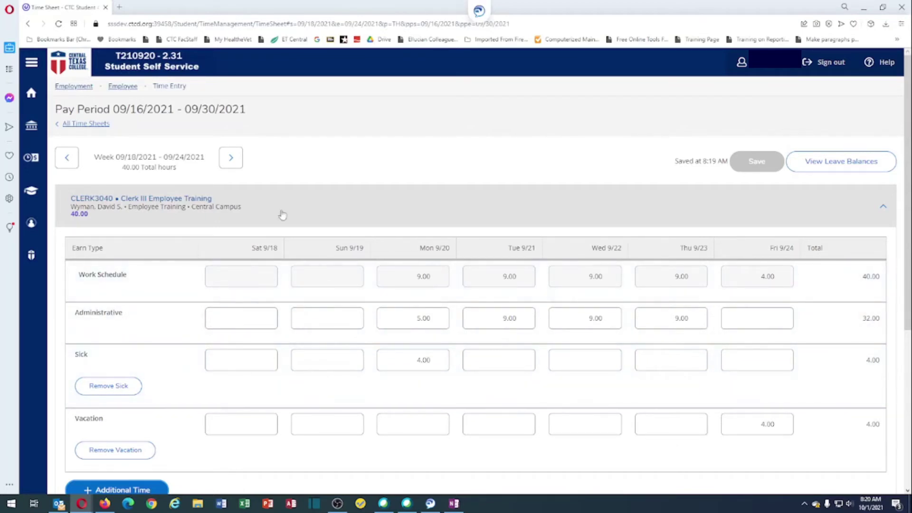
- On the 09/25–09/30 week, fill Administrative hours from schedule, then enter 11, 11 and 10 for Tue–Thu
left_click(231, 158)
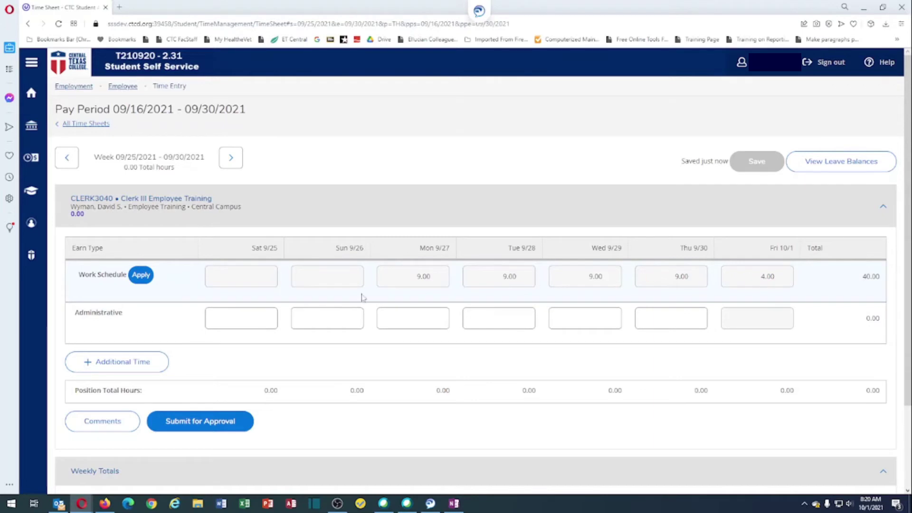
left_click(149, 279)
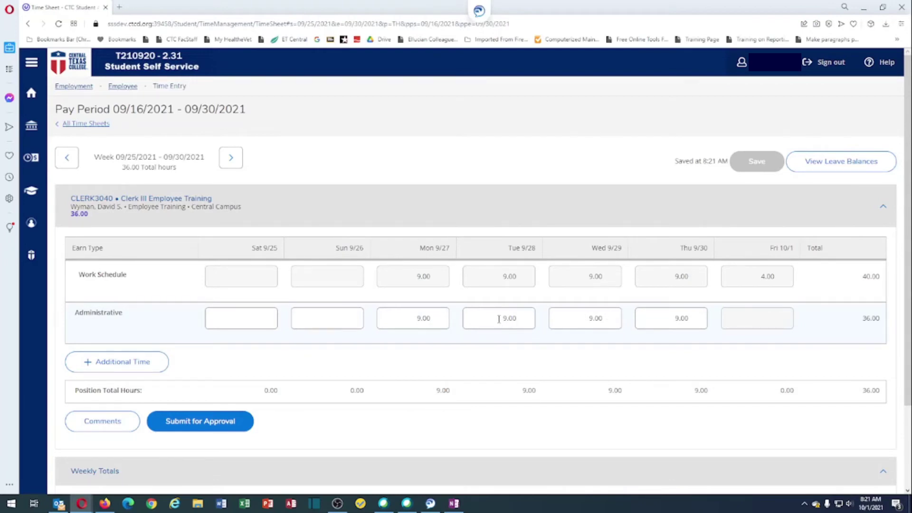
left_click_drag(499, 318, 524, 318)
type("11")
key("Tab")
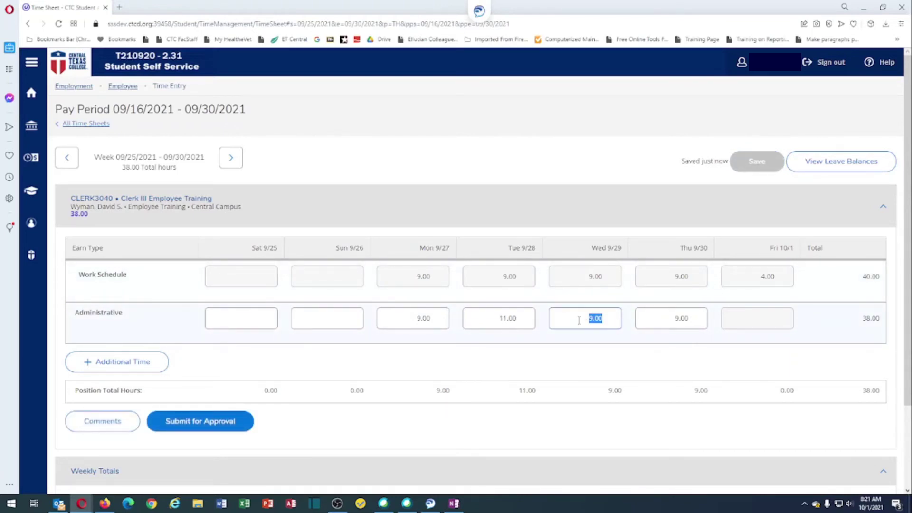
type("11")
key("Tab")
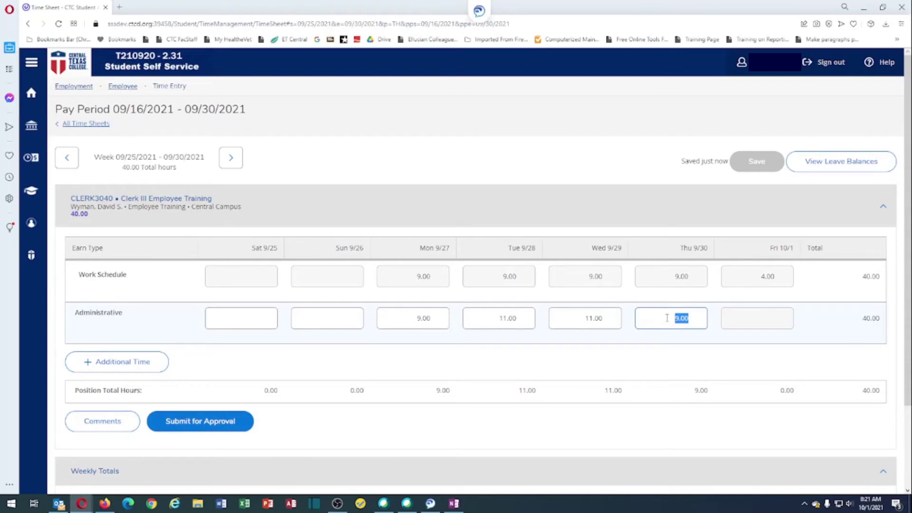
type("10")
key("Tab")
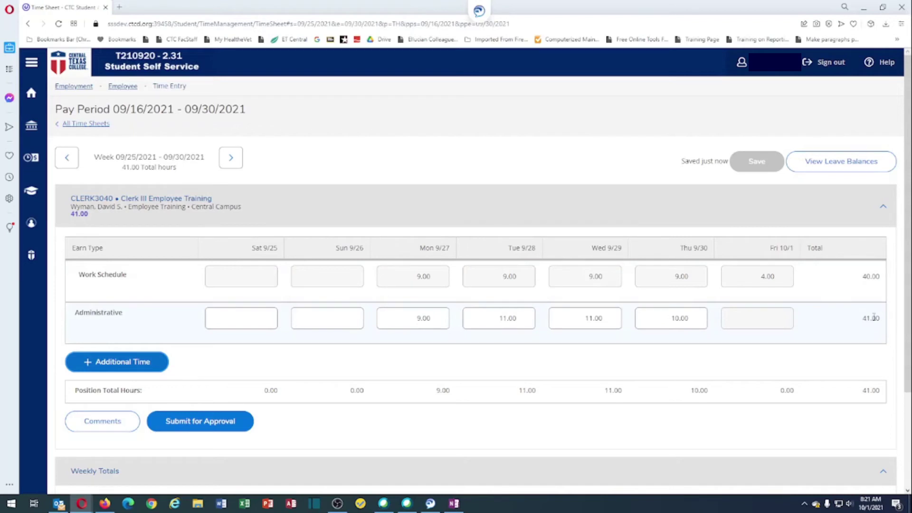
- Check the weekly totals and submit the 41.00-hour 09/25–09/30 timecard
scroll(867, 327, "down", 2)
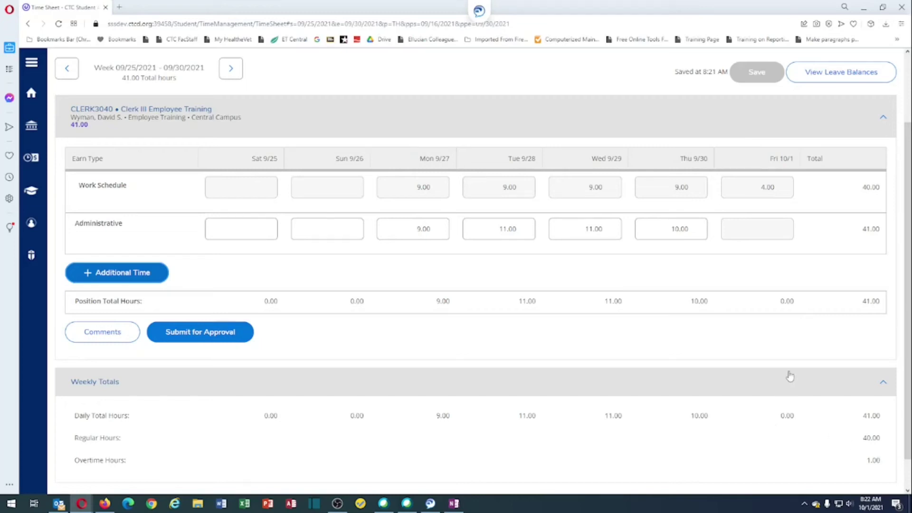
scroll(737, 332, "up", 3)
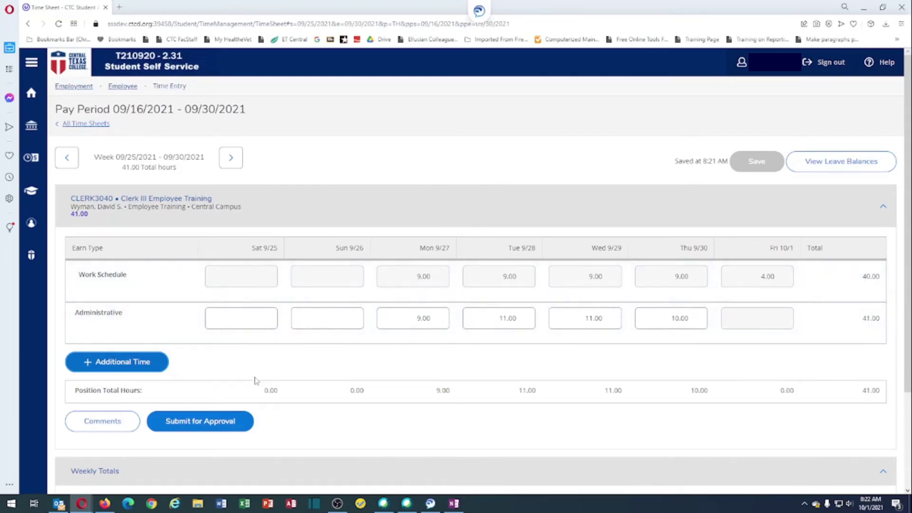
left_click(186, 422)
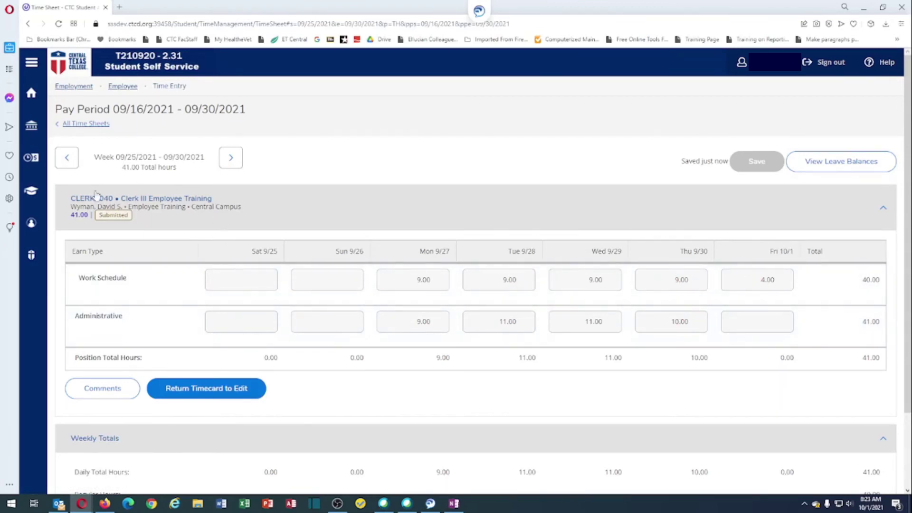
- Go back to the 09/18–09/24 week and submit its 40.00-hour timecard for approval
left_click(73, 159)
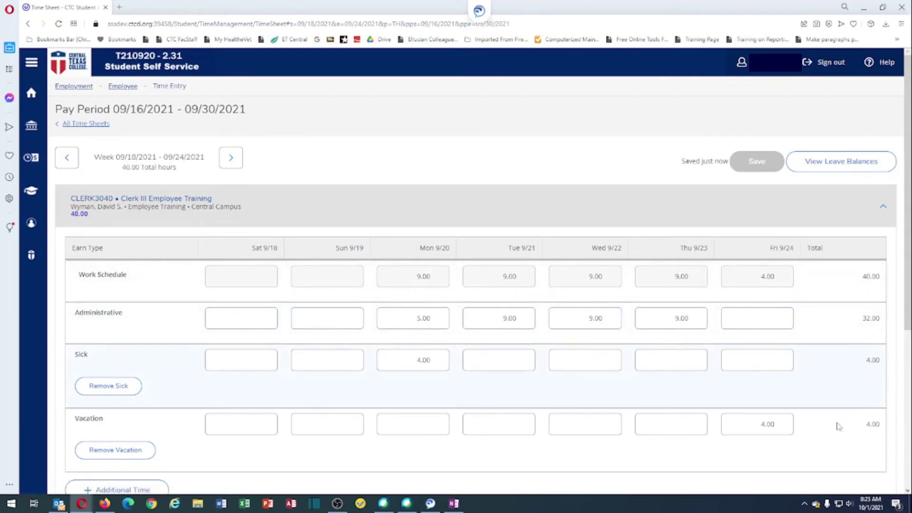
scroll(850, 433, "down", 5)
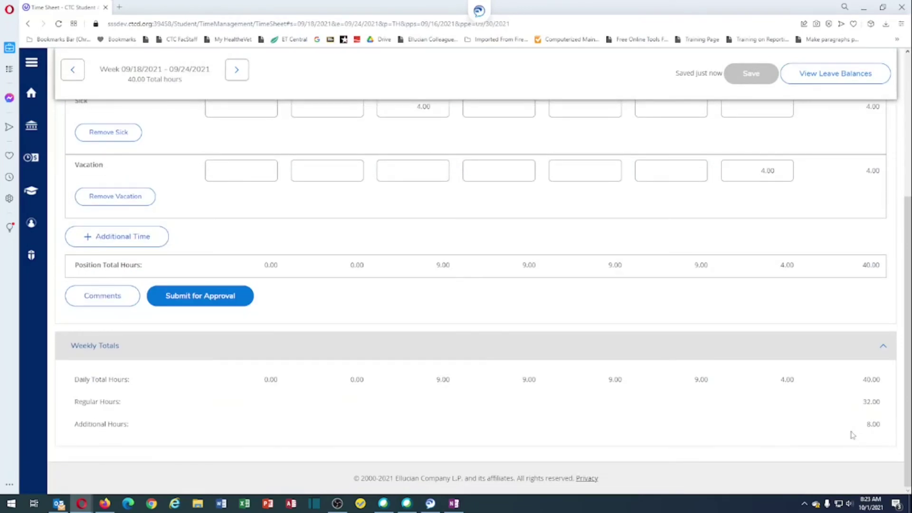
left_click(218, 296)
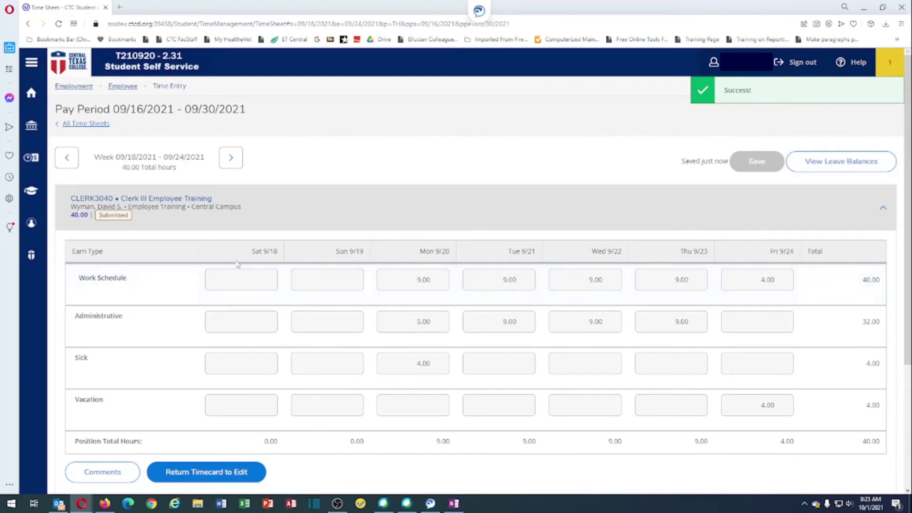
- View the submitted 09/16–09/17 week, then step forward two weeks to 09/25–09/30
left_click(67, 157)
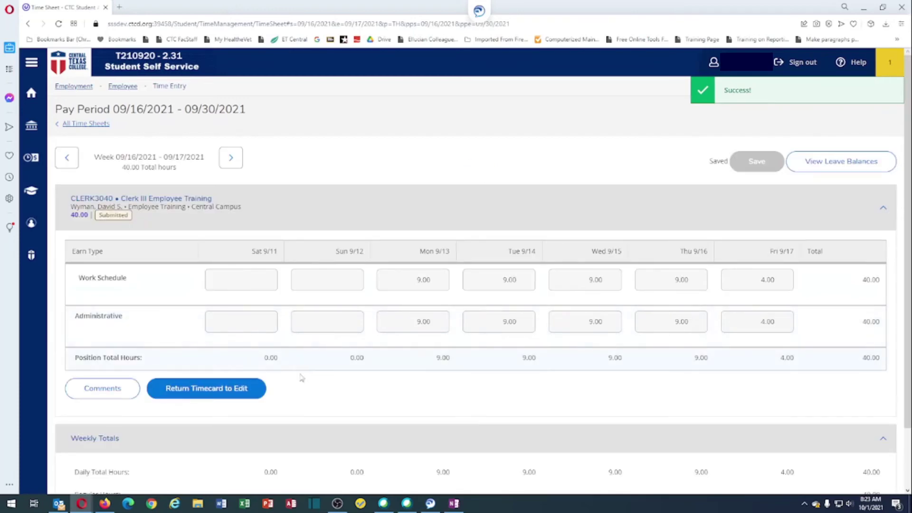
left_click(204, 388)
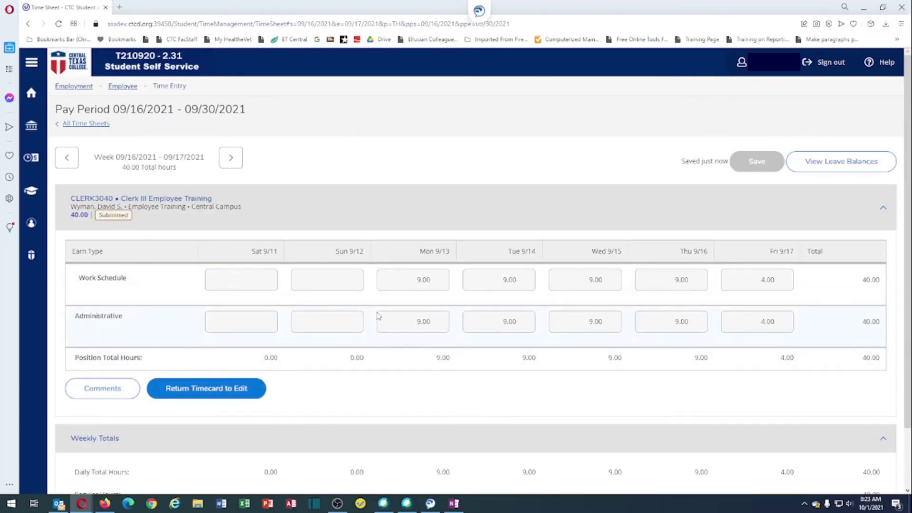
left_click(229, 160)
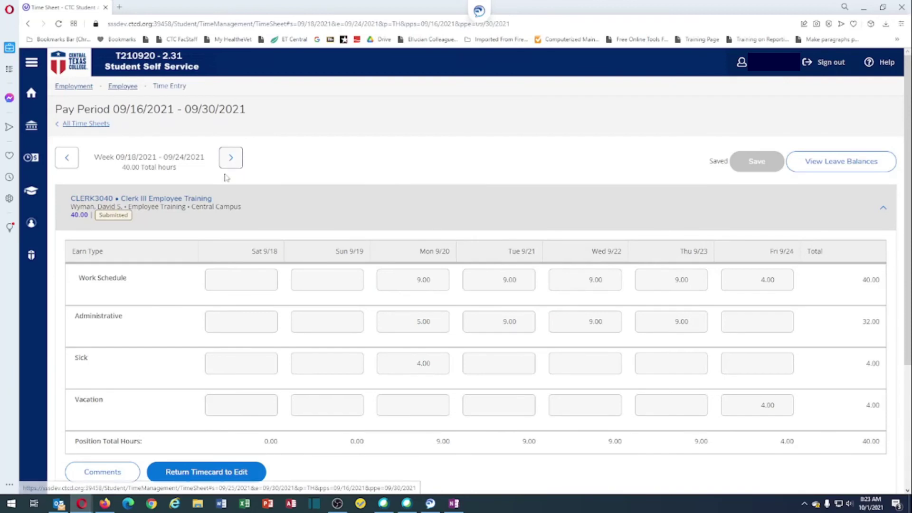
left_click(231, 158)
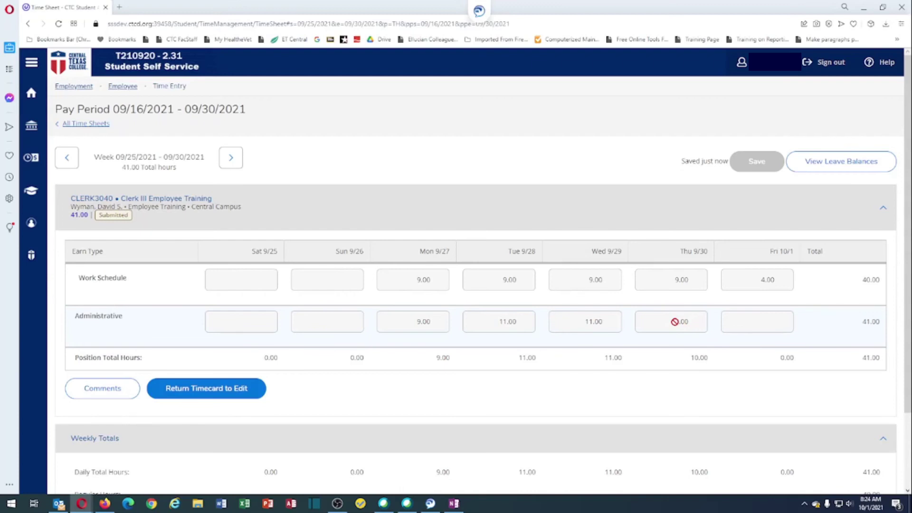
- Return the 09/25–09/30 timecard to editing and change Thursday 9/30 Administrative hours from 10 to 11
left_click(191, 397)
left_click(190, 396)
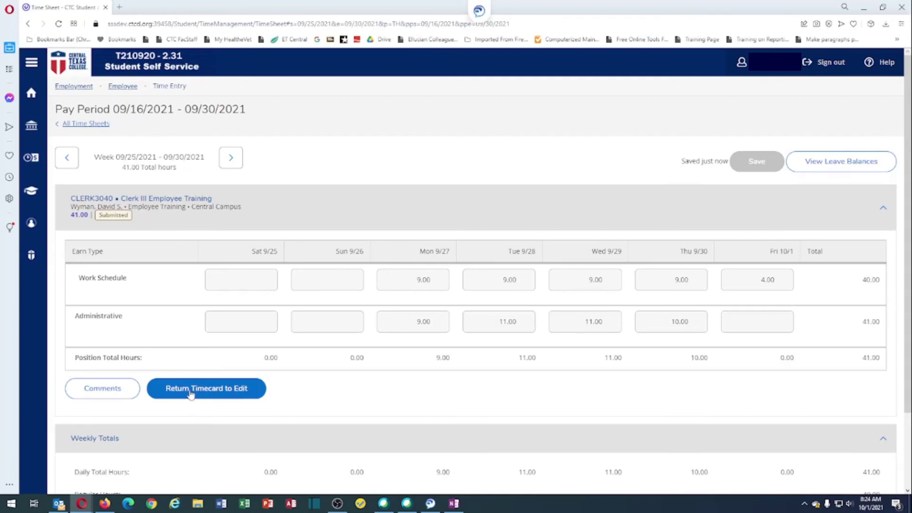
left_click(190, 394)
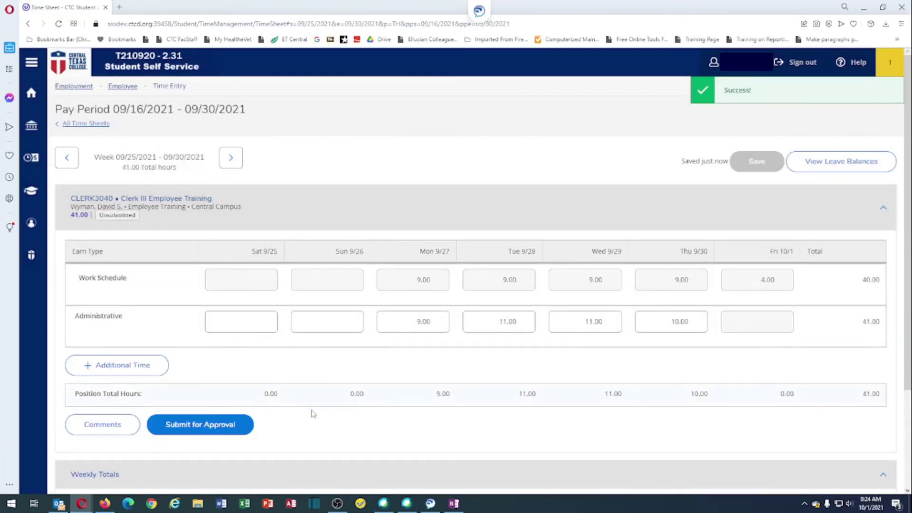
left_click_drag(666, 322, 703, 323)
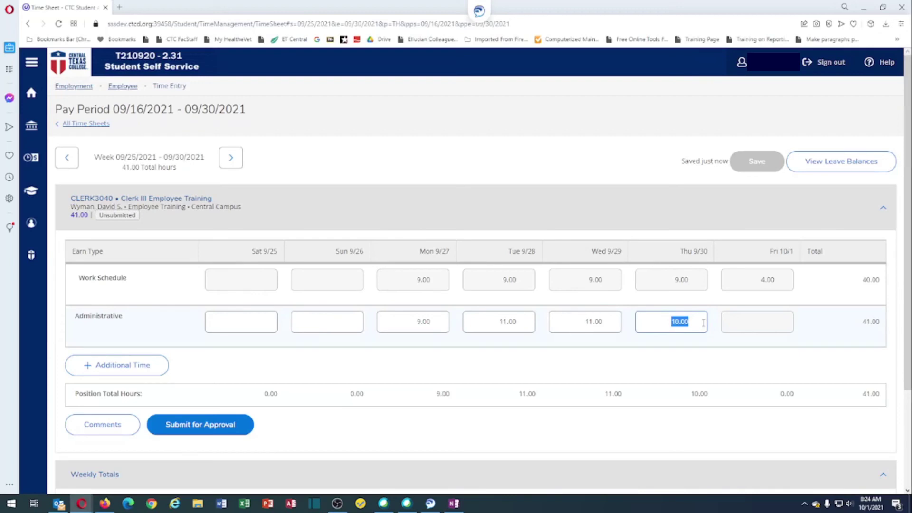
type("11")
key("Tab")
scroll(754, 349, "down", 2)
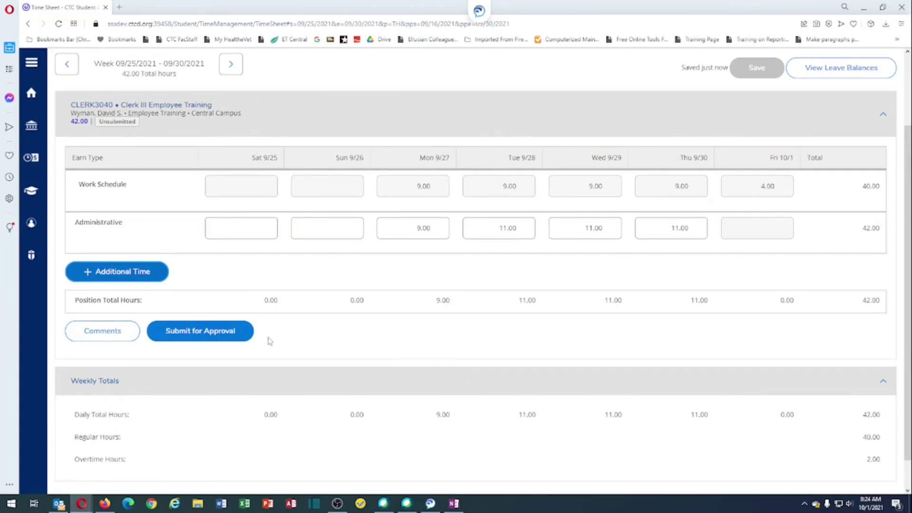
- Submit the edited 09/25–09/30 timecard, now 42.00 hours, for approval again
left_click(215, 331)
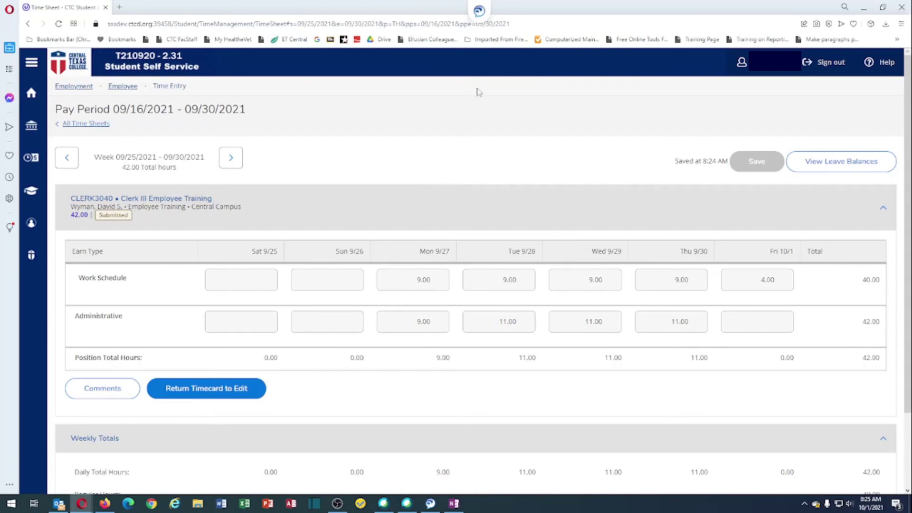
- Open Account Preferences from the user menu, then go to the Home welcome page
left_click(765, 62)
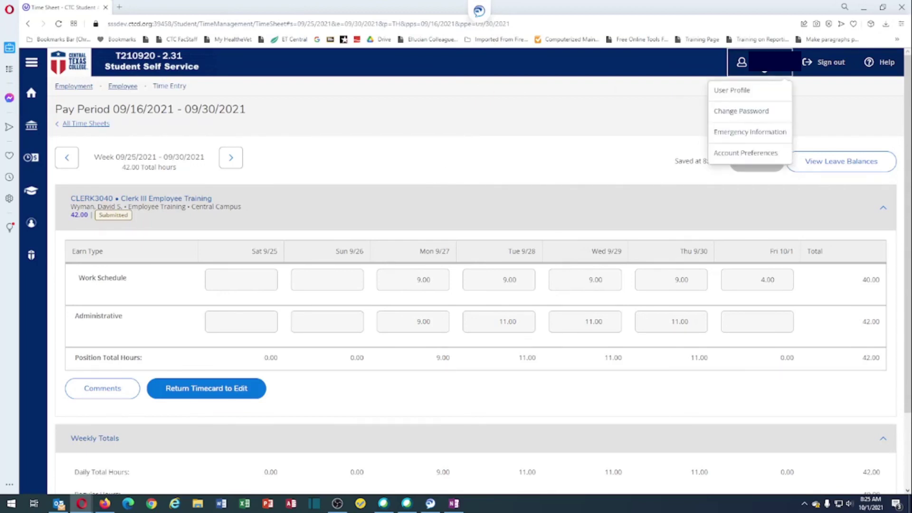
left_click(743, 155)
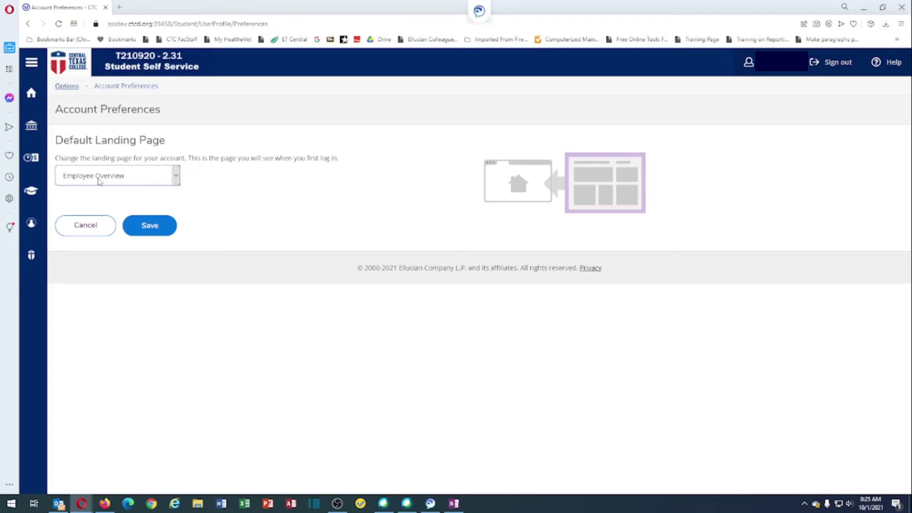
left_click(31, 97)
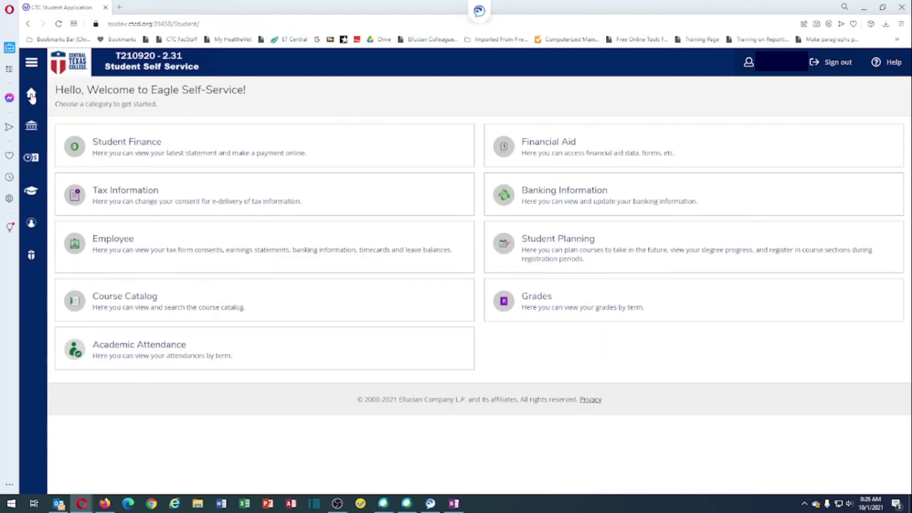